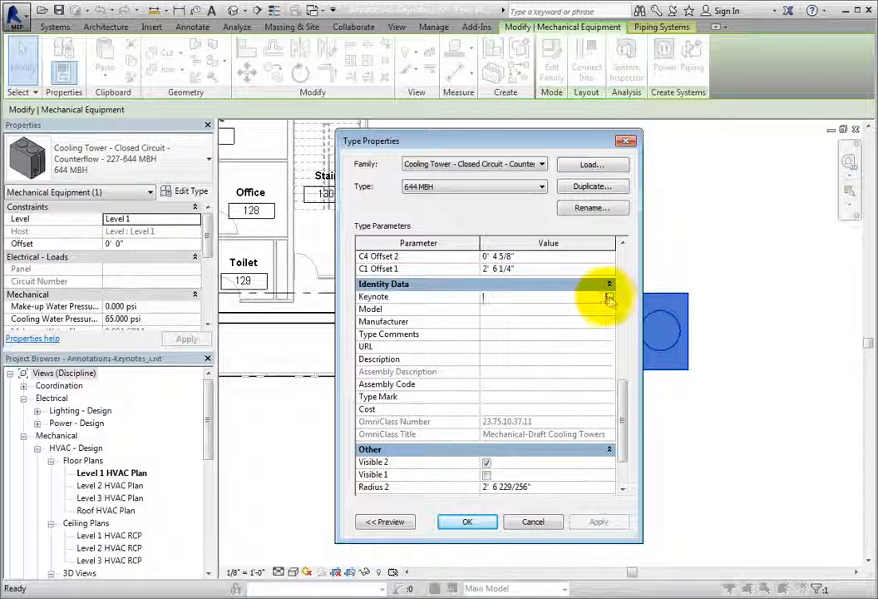
Try to choose a keynote for the cooling tower's type from the keynote table
{"action": "left_click", "coordinate": [610, 297]}
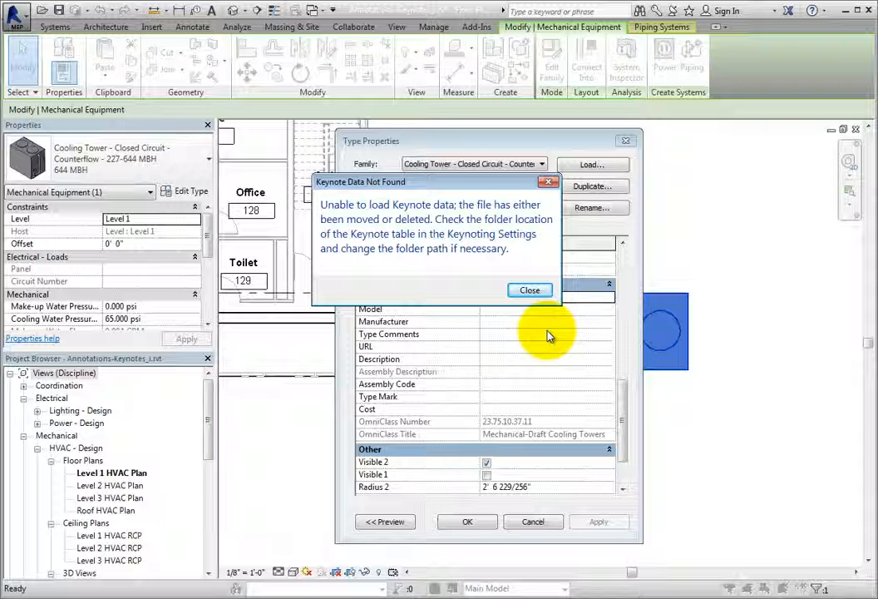
{"action": "left_click", "coordinate": [541, 296]}
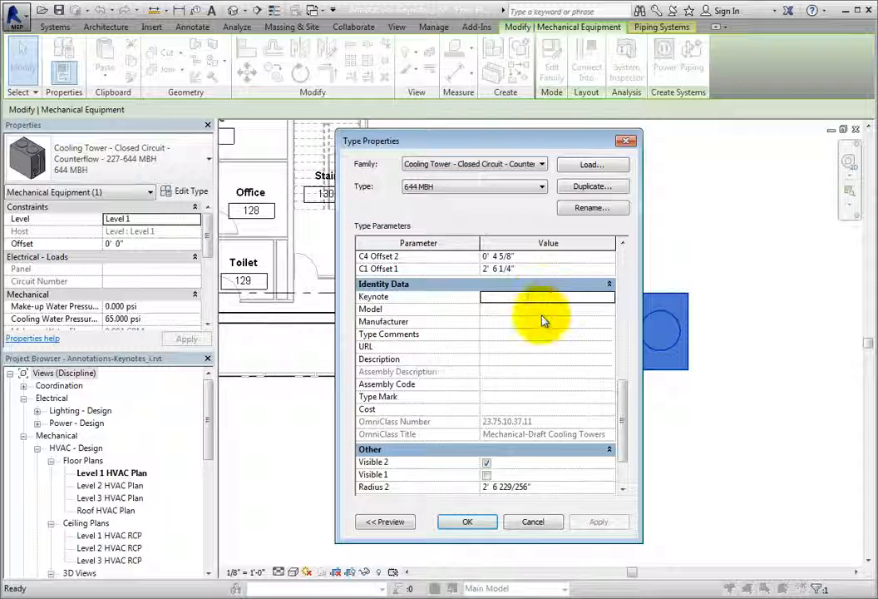
{"action": "left_click", "coordinate": [539, 521]}
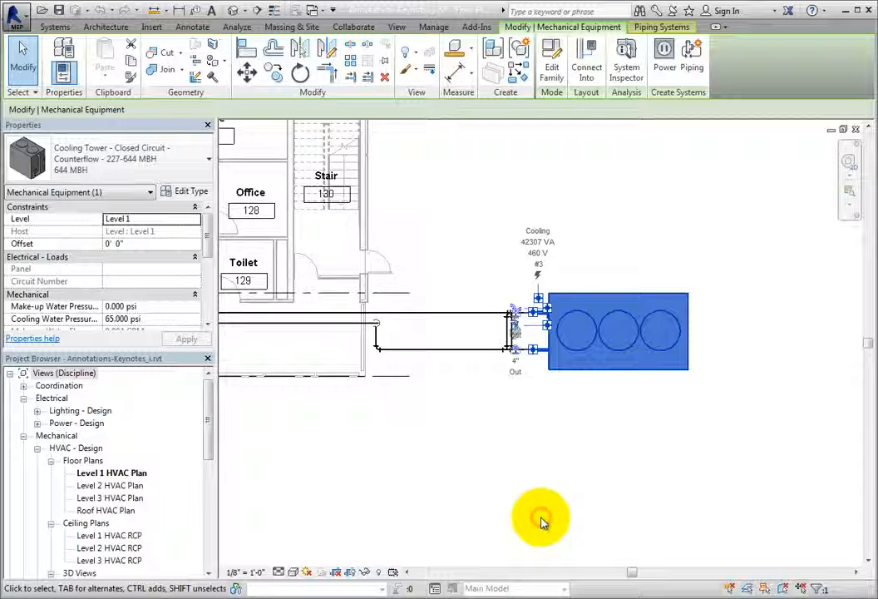
{"action": "left_click", "coordinate": [556, 471]}
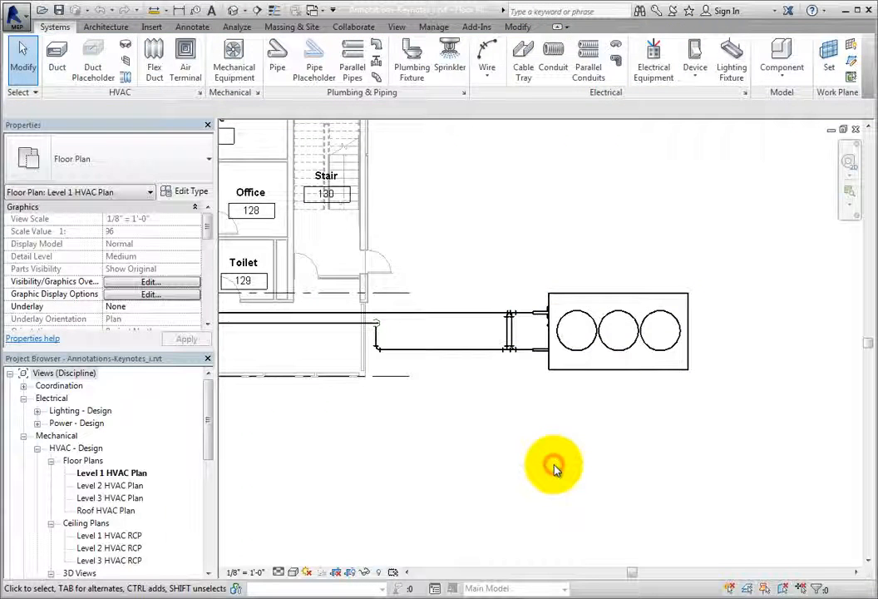
Open the project's keynoting settings
{"action": "left_click", "coordinate": [196, 27]}
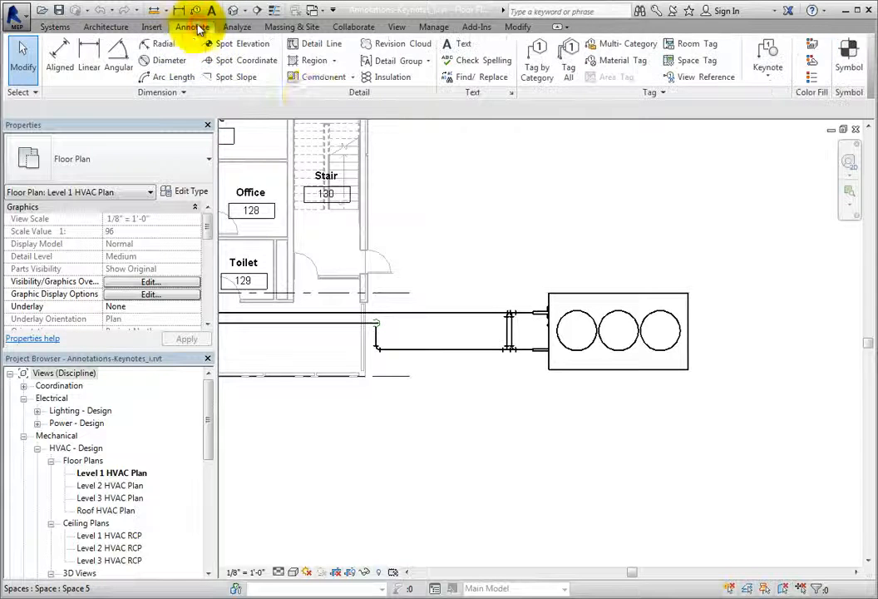
{"action": "left_click", "coordinate": [674, 92]}
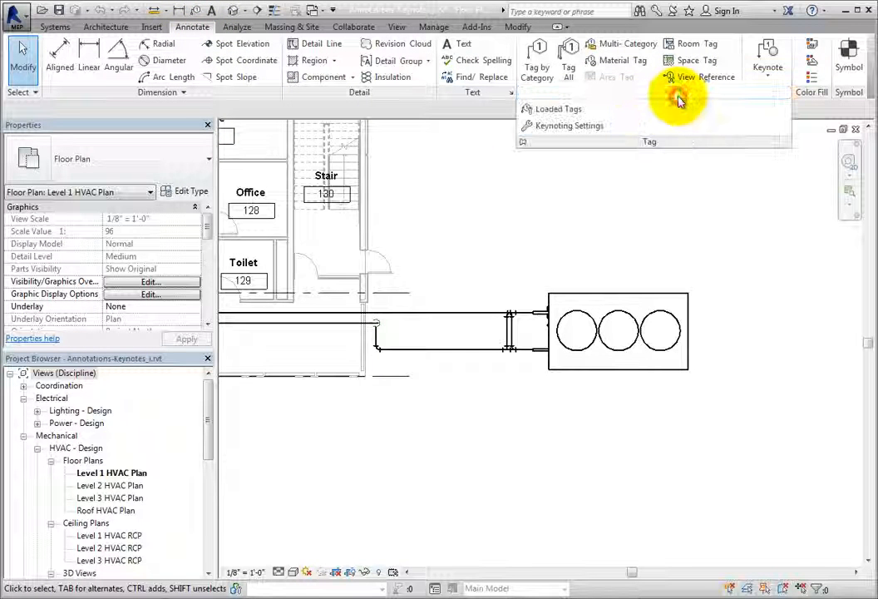
{"action": "left_click", "coordinate": [571, 125]}
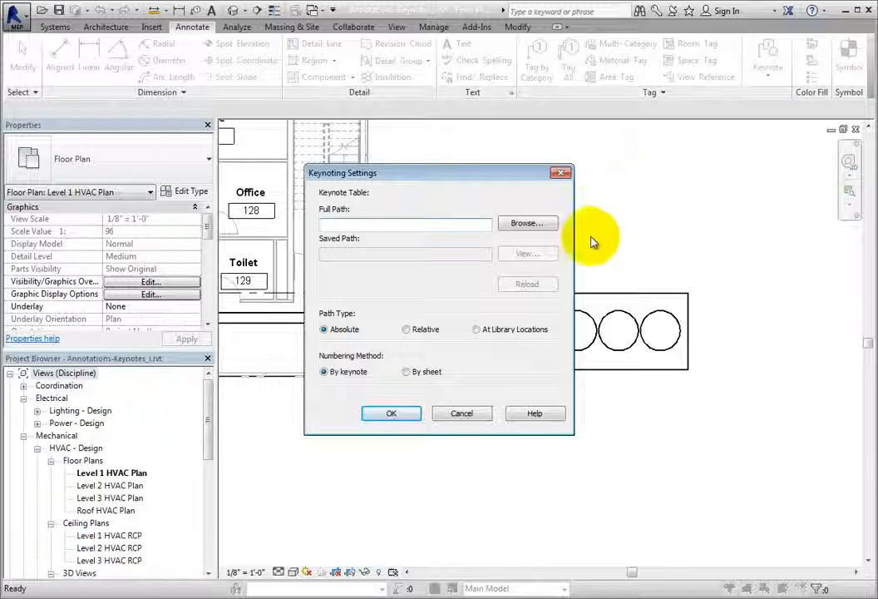
Set the keynote path type to At Library Locations and look through the US Imperial library folder for keynote files
{"action": "left_click", "coordinate": [478, 330]}
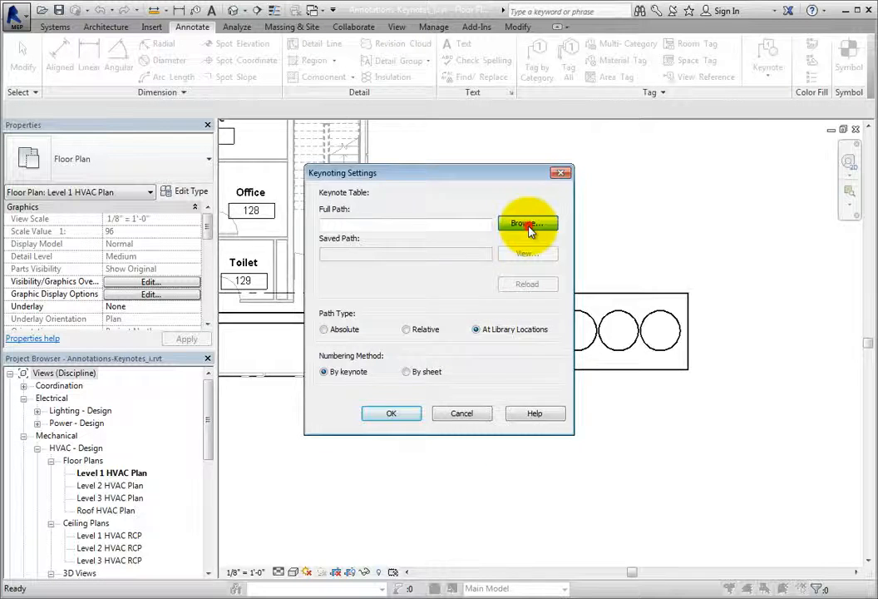
{"action": "left_click", "coordinate": [529, 224]}
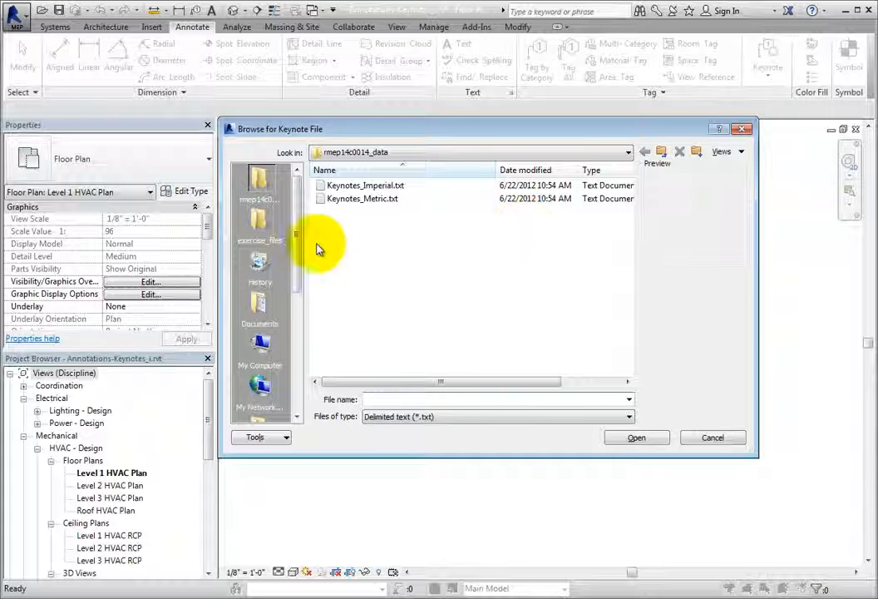
{"action": "left_click_drag", "start_coordinate": [298, 245], "coordinate": [299, 339]}
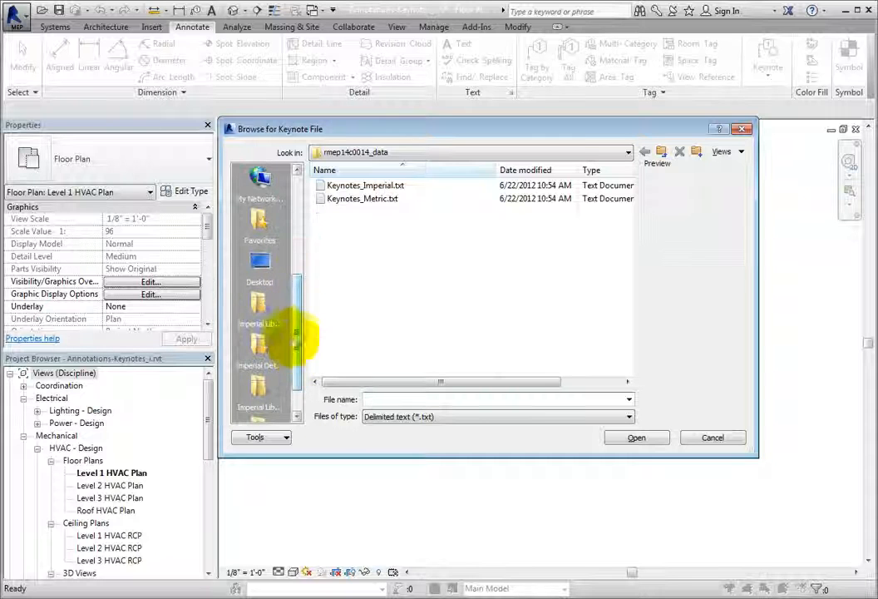
{"action": "left_click", "coordinate": [260, 304]}
{"action": "left_click_drag", "start_coordinate": [629, 208], "coordinate": [630, 328]}
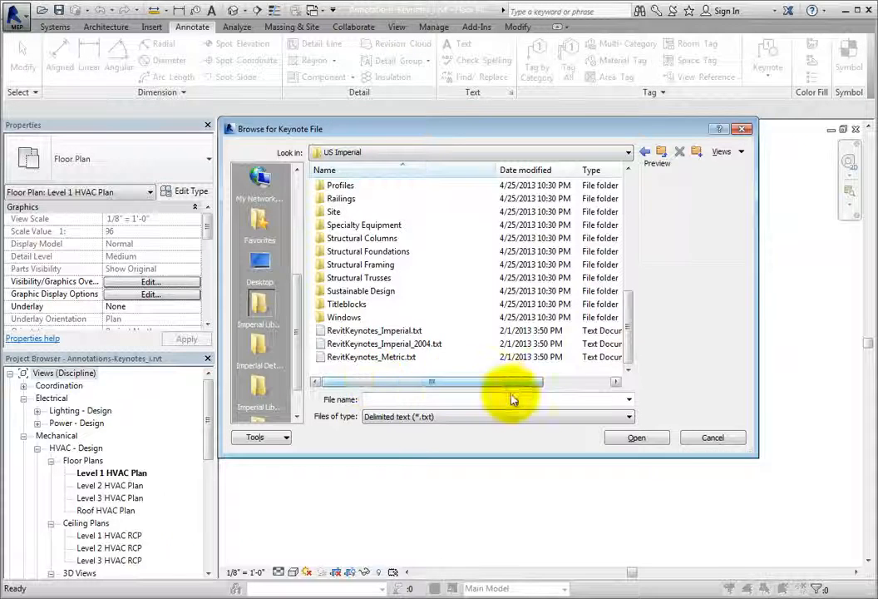
{"action": "left_click", "coordinate": [711, 437]}
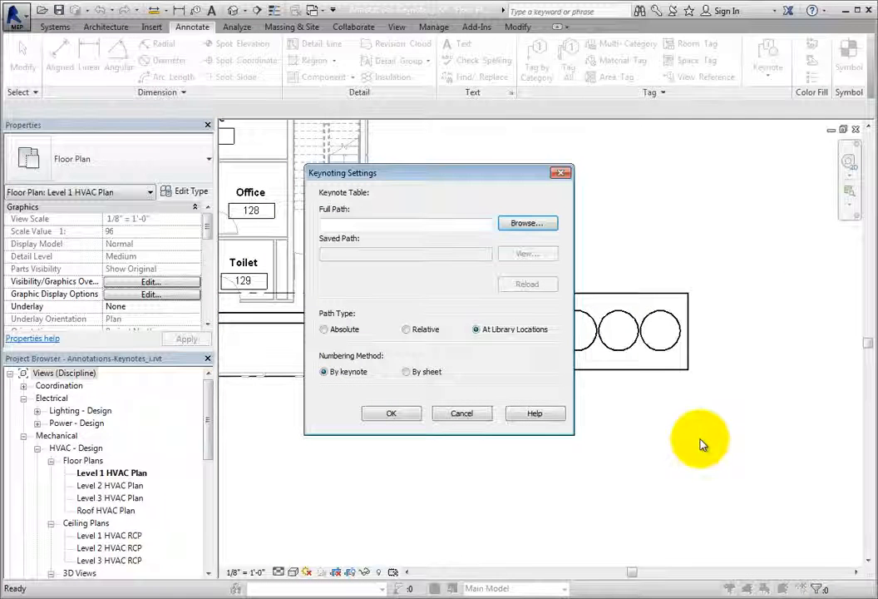
Load Keynotes_Imperial.txt as the keynote table with a Relative path type
{"action": "left_click", "coordinate": [408, 330]}
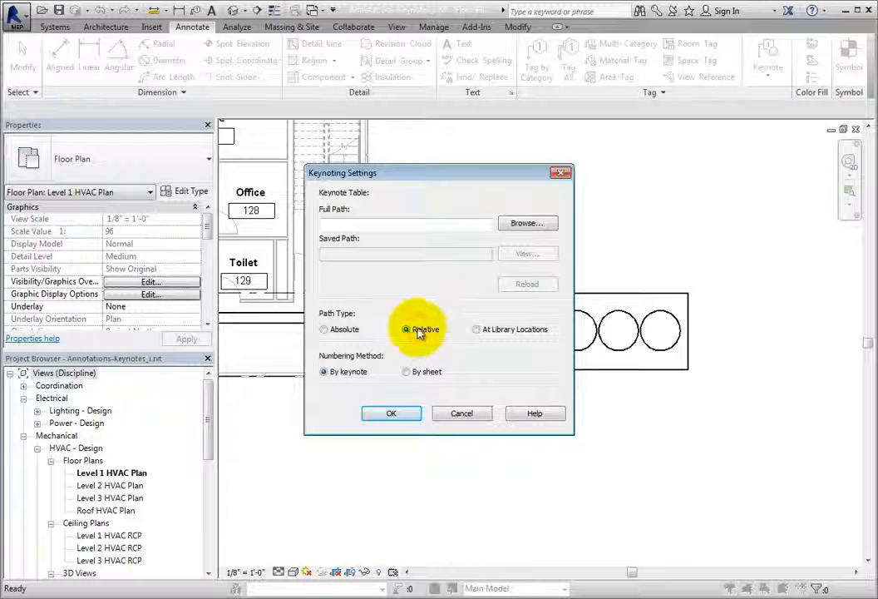
{"action": "left_click", "coordinate": [537, 227]}
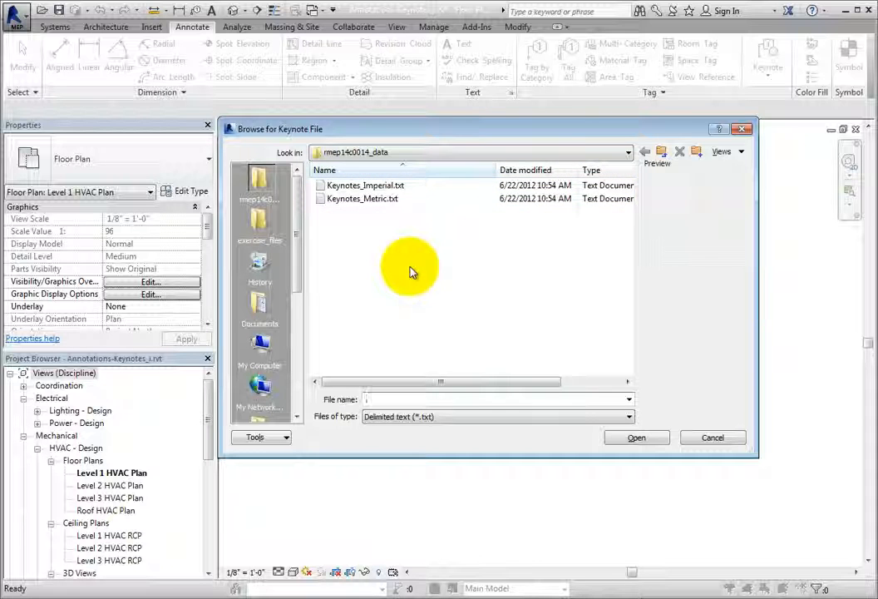
{"action": "left_click", "coordinate": [428, 190]}
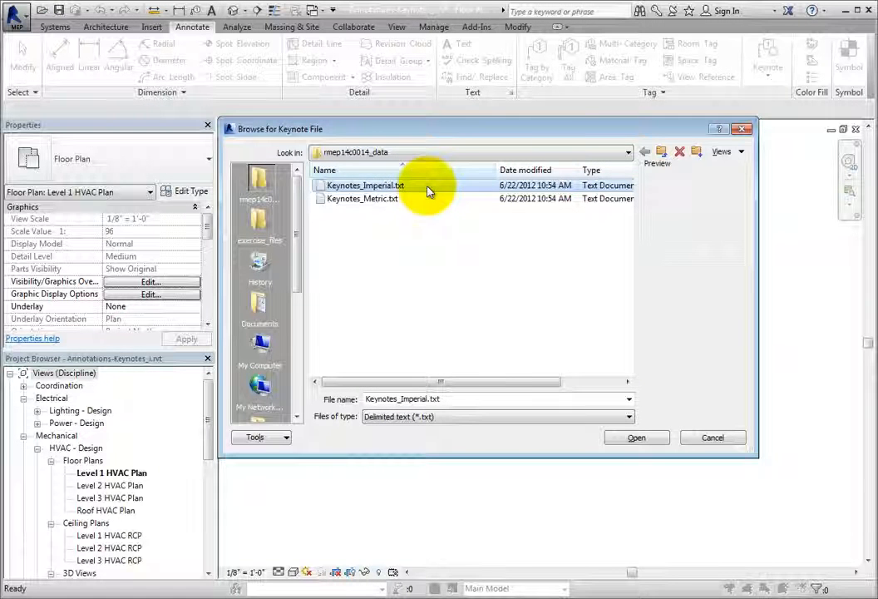
{"action": "left_click", "coordinate": [637, 439]}
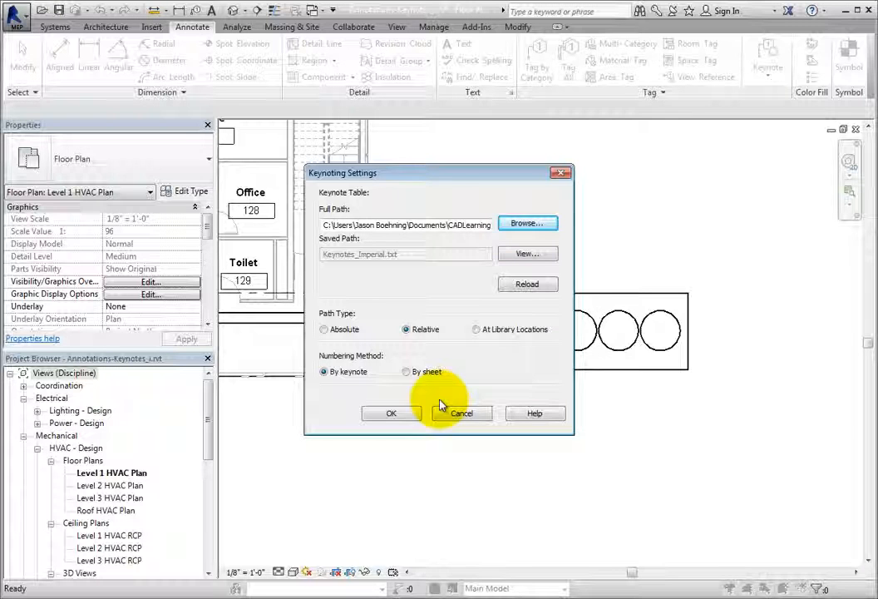
{"action": "left_click", "coordinate": [409, 413]}
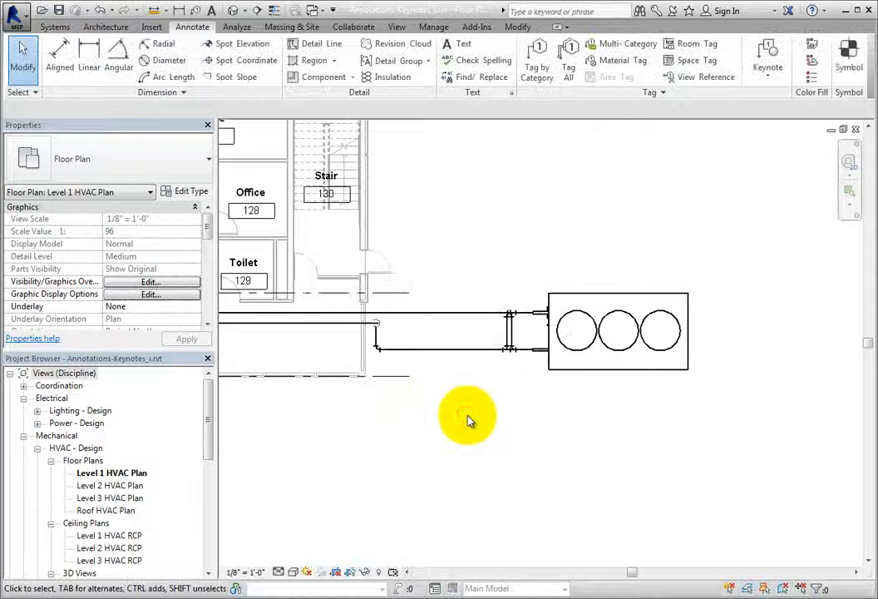
Check which keynotes are offered for the cooling tower type's Keynote parameter, without assigning one
{"action": "left_click", "coordinate": [587, 377]}
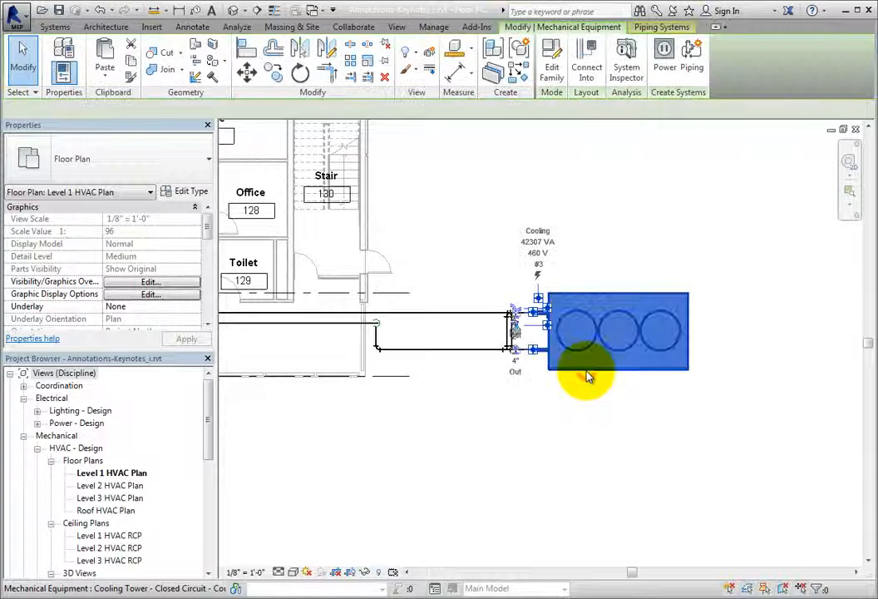
{"action": "left_click", "coordinate": [193, 193]}
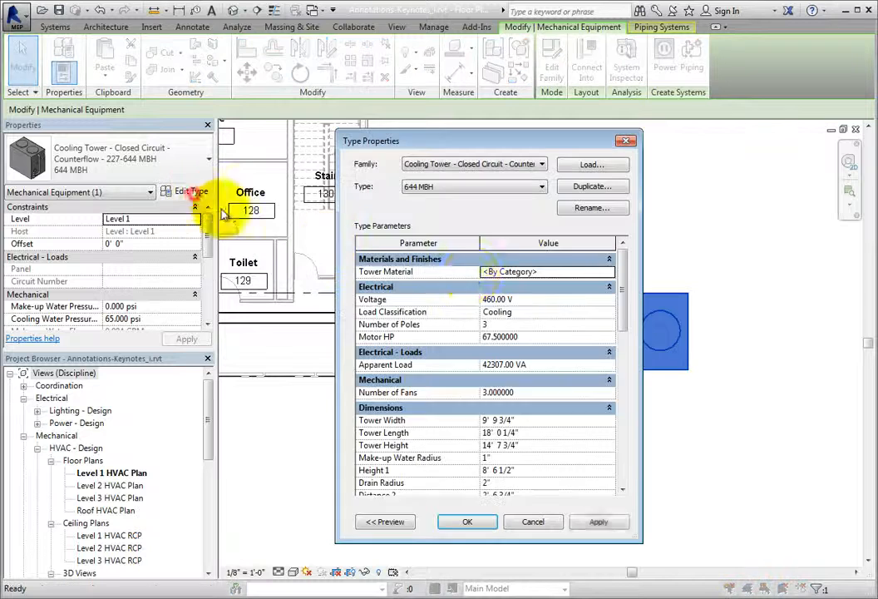
{"action": "left_click_drag", "start_coordinate": [622, 283], "coordinate": [629, 426]}
{"action": "left_click", "coordinate": [526, 271]}
{"action": "left_click", "coordinate": [611, 271]}
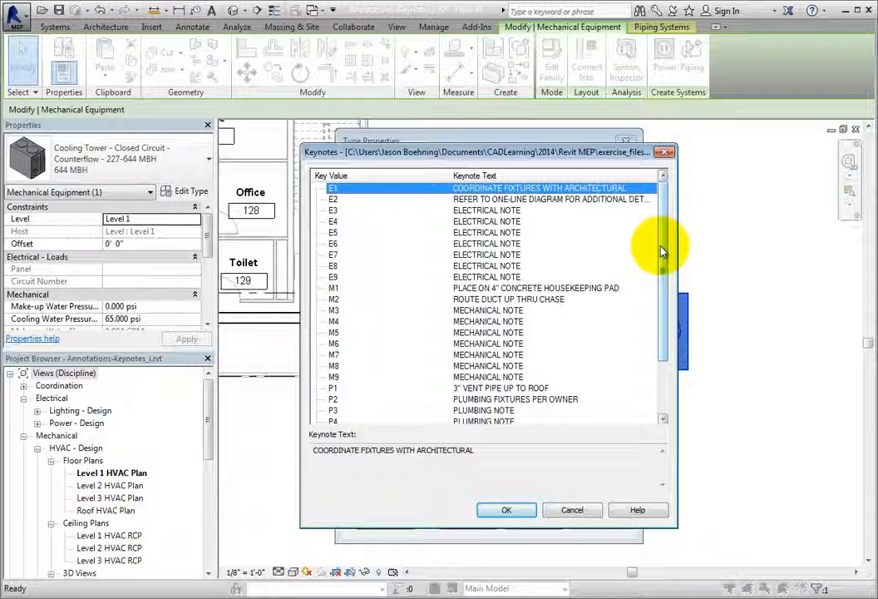
{"action": "mouse_move", "coordinate": [662, 251]}
{"action": "left_mouse_down"}
{"action": "mouse_move", "coordinate": [663, 311]}
{"action": "mouse_move", "coordinate": [661, 233]}
{"action": "left_mouse_up"}
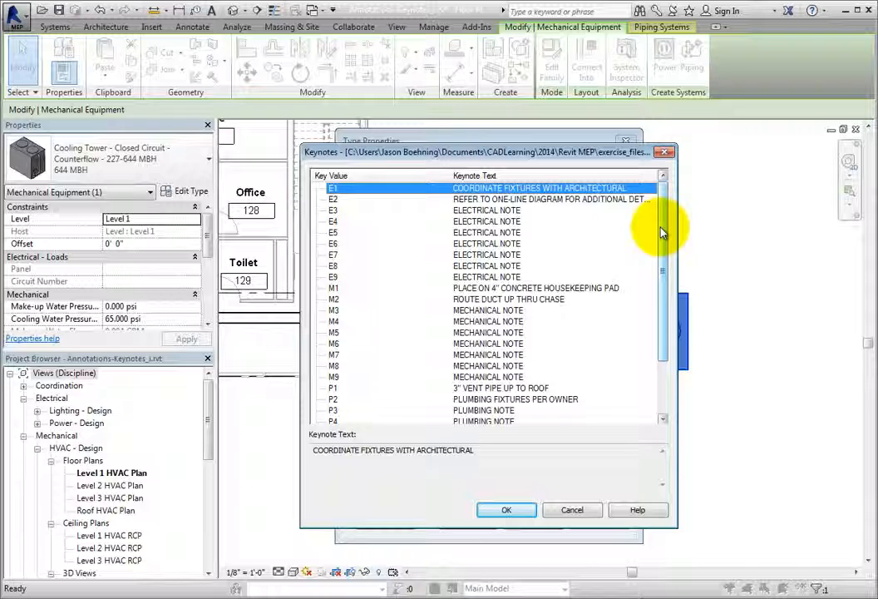
{"action": "left_click", "coordinate": [588, 516]}
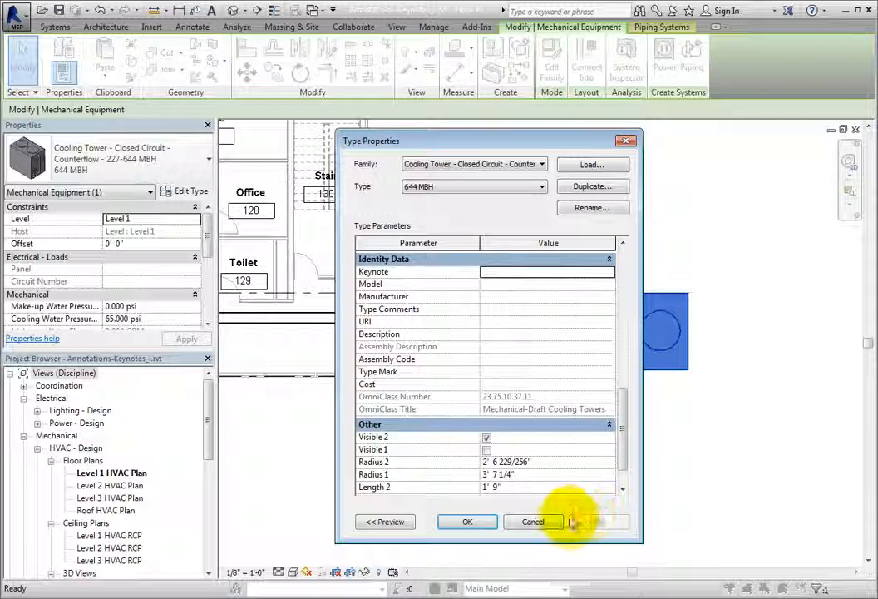
{"action": "left_click", "coordinate": [533, 521]}
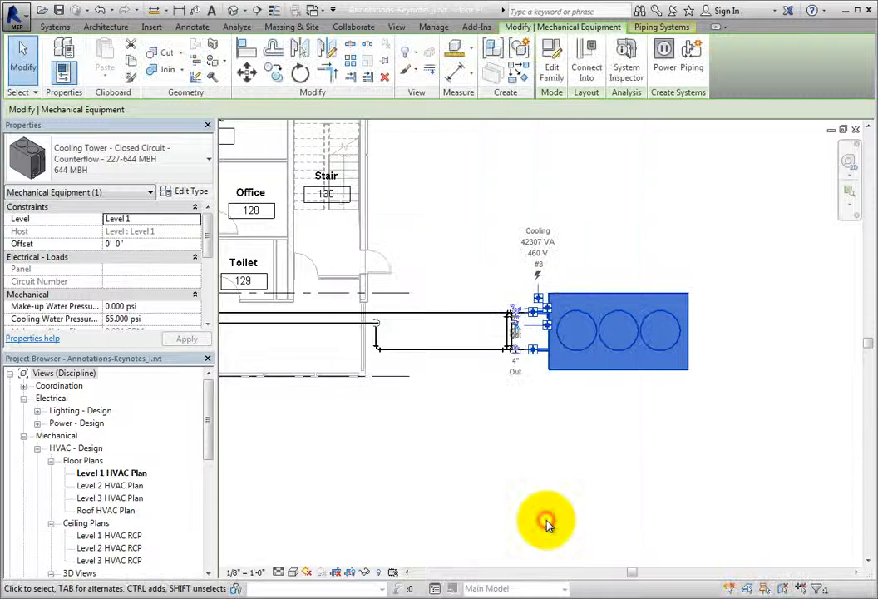
{"action": "left_click", "coordinate": [579, 452]}
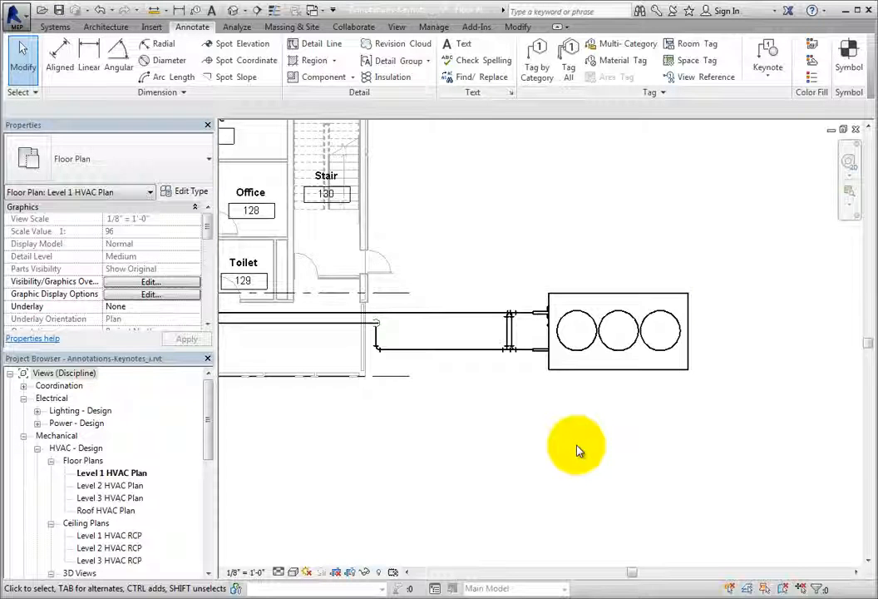
Start an Element Keynote with the Keynote Number - Boxed - Small tag type, horizontal orientation and a free-end leader
{"action": "left_click", "coordinate": [782, 84]}
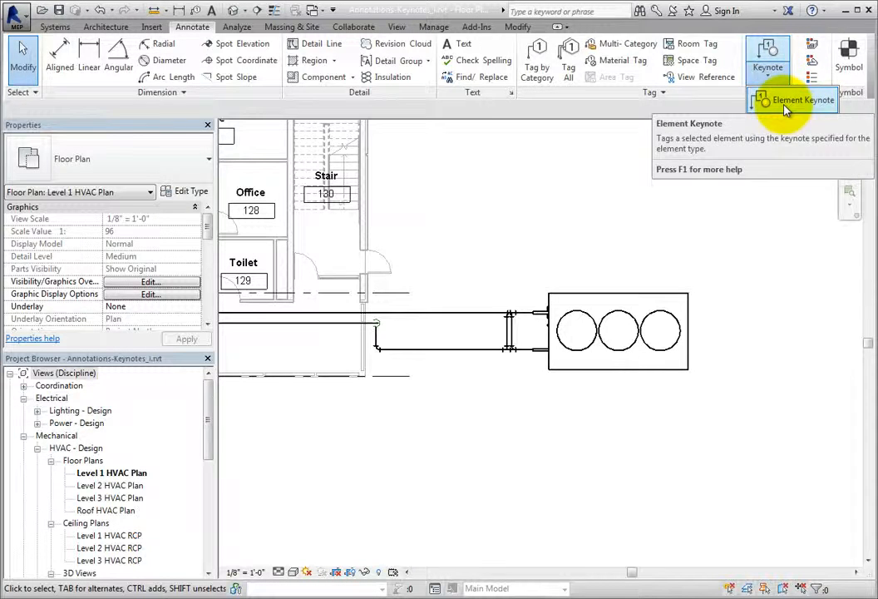
{"action": "left_click", "coordinate": [787, 101]}
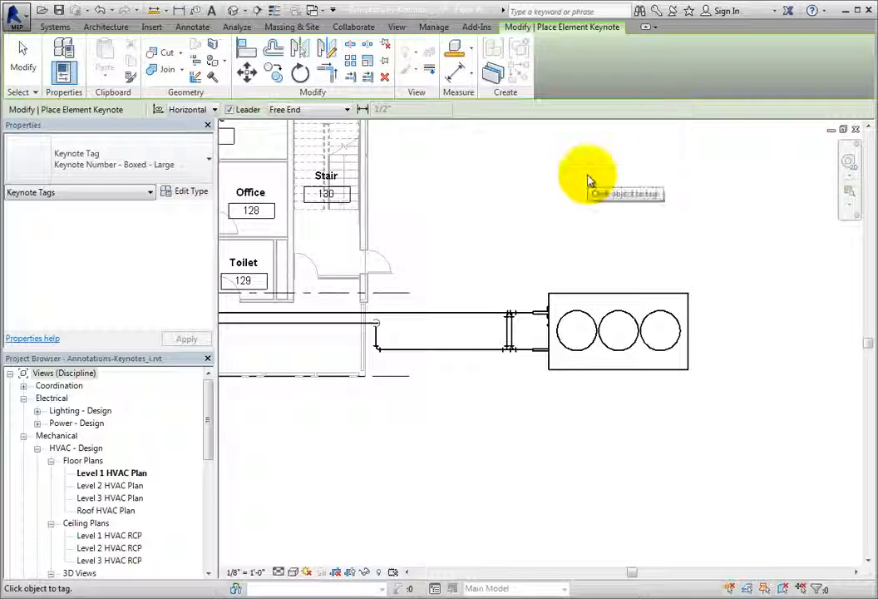
{"action": "left_click", "coordinate": [212, 111]}
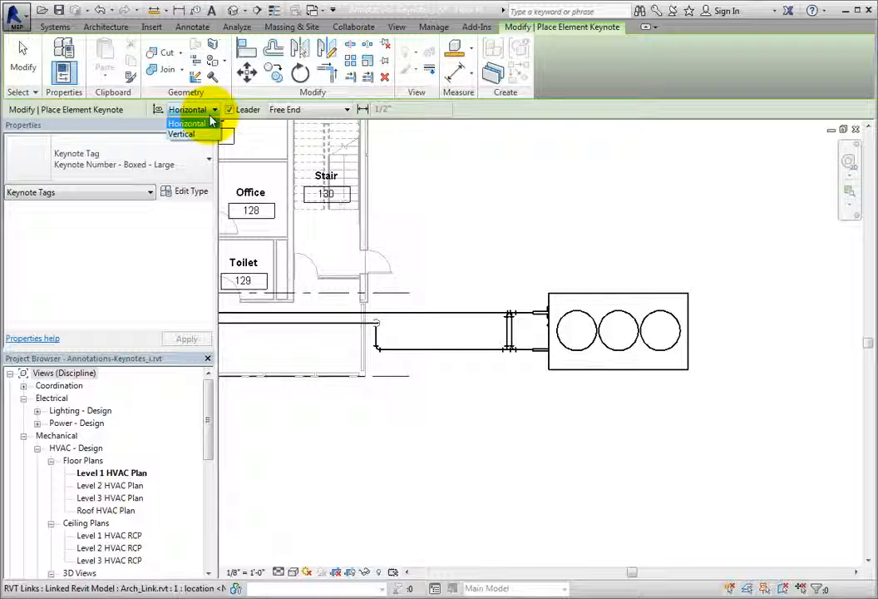
{"action": "left_click", "coordinate": [209, 120]}
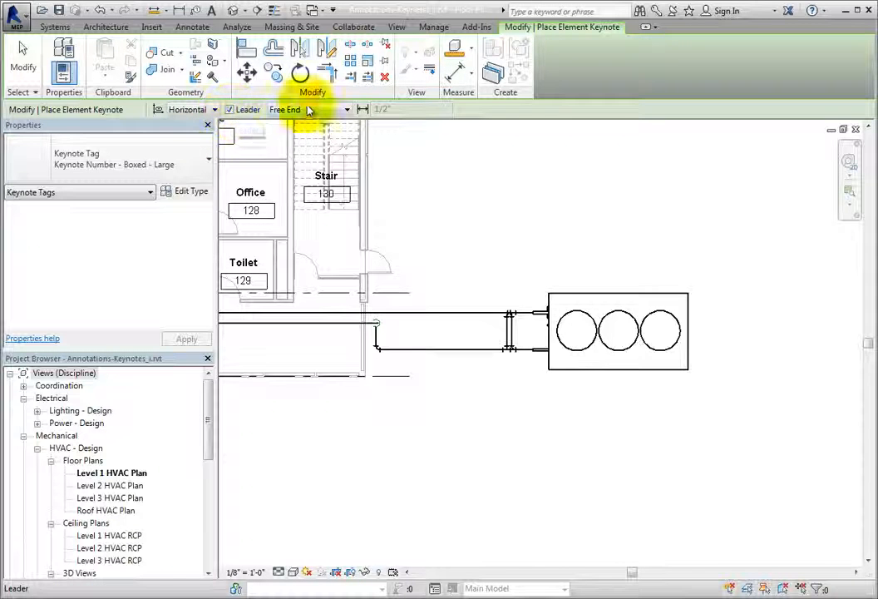
{"action": "left_click", "coordinate": [341, 110]}
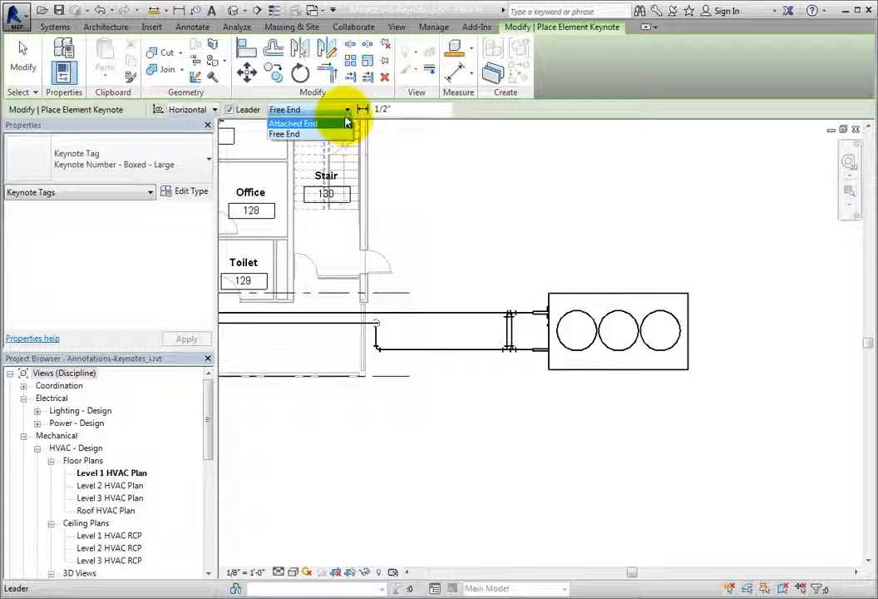
{"action": "left_click", "coordinate": [346, 112]}
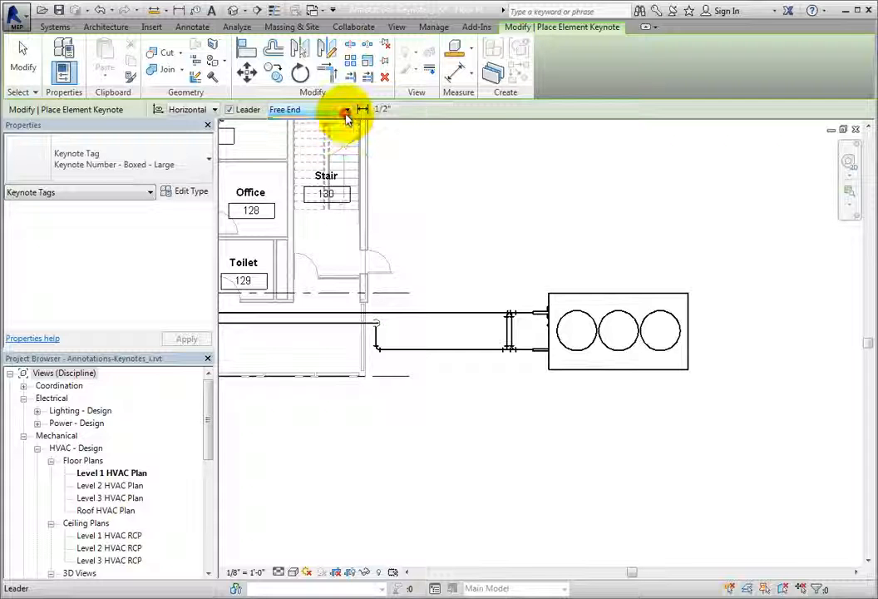
{"action": "left_click", "coordinate": [207, 157]}
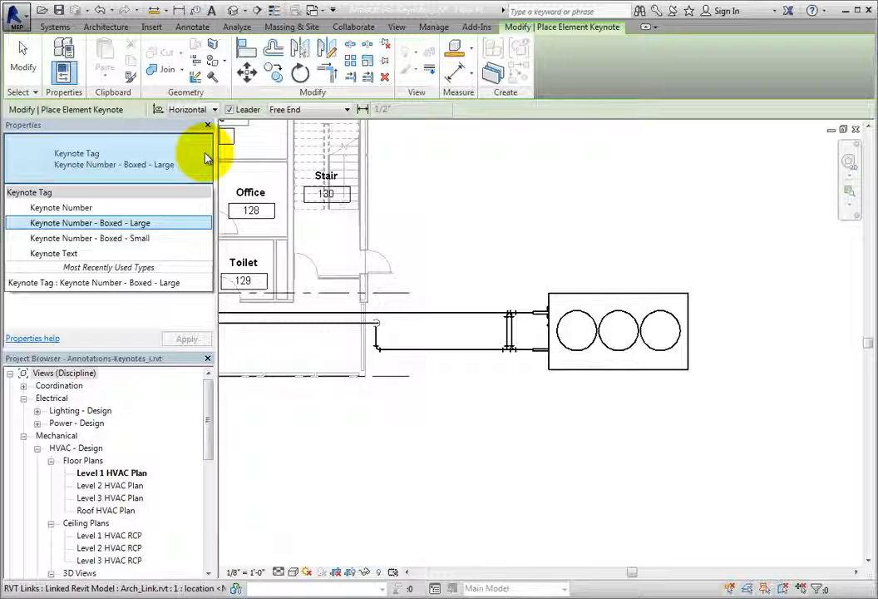
{"action": "left_click", "coordinate": [166, 239]}
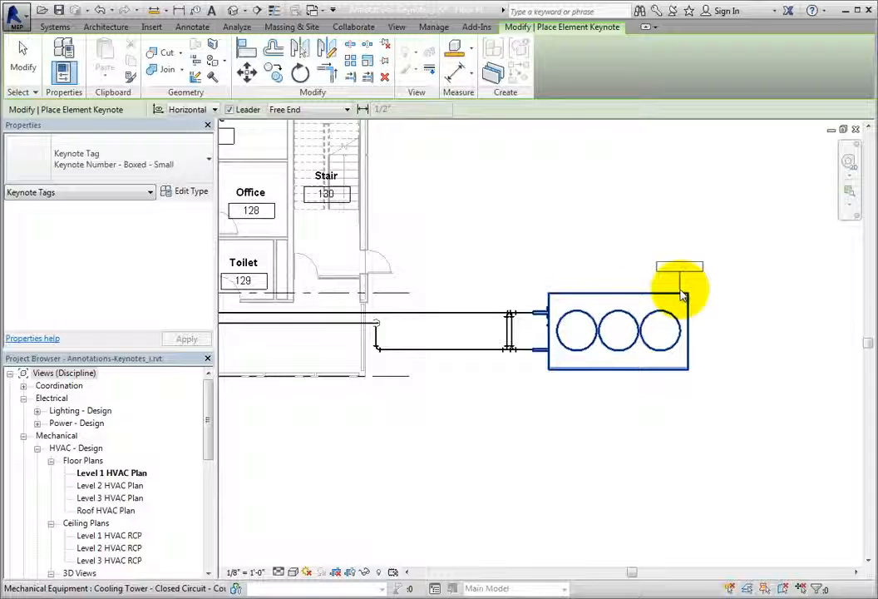
Tag the cooling tower's lower edge with an element keynote on a bent leader below the tower and assign keynote M1
{"action": "left_click", "coordinate": [601, 369]}
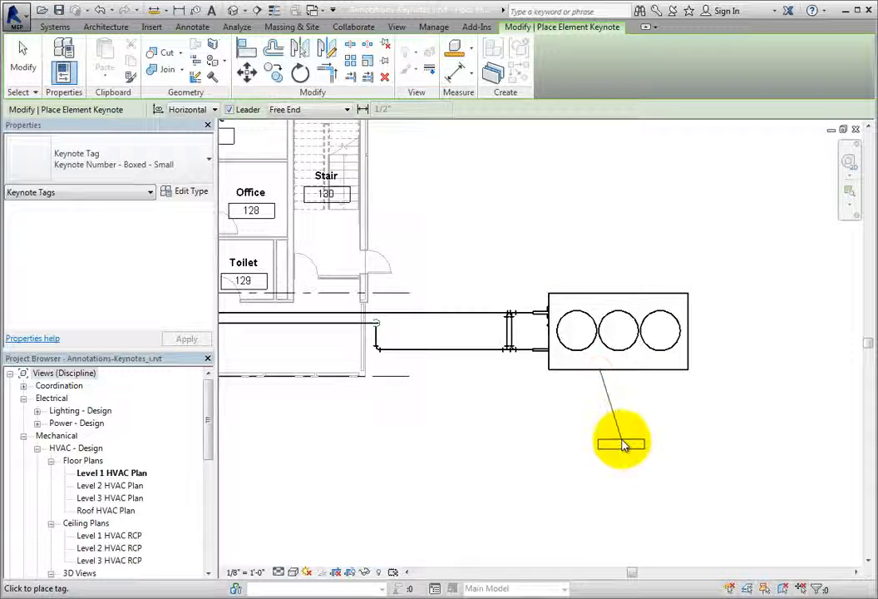
{"action": "left_click", "coordinate": [621, 439]}
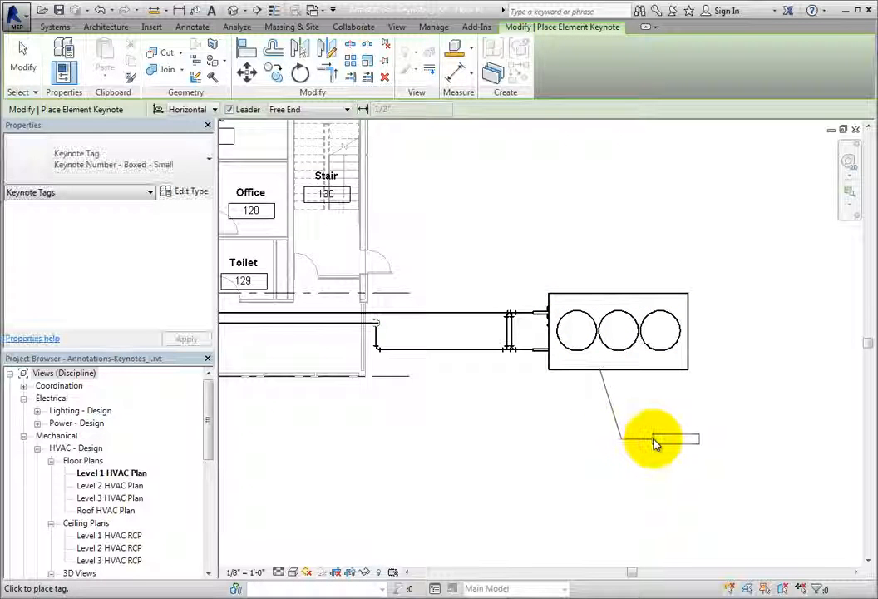
{"action": "left_click", "coordinate": [654, 441]}
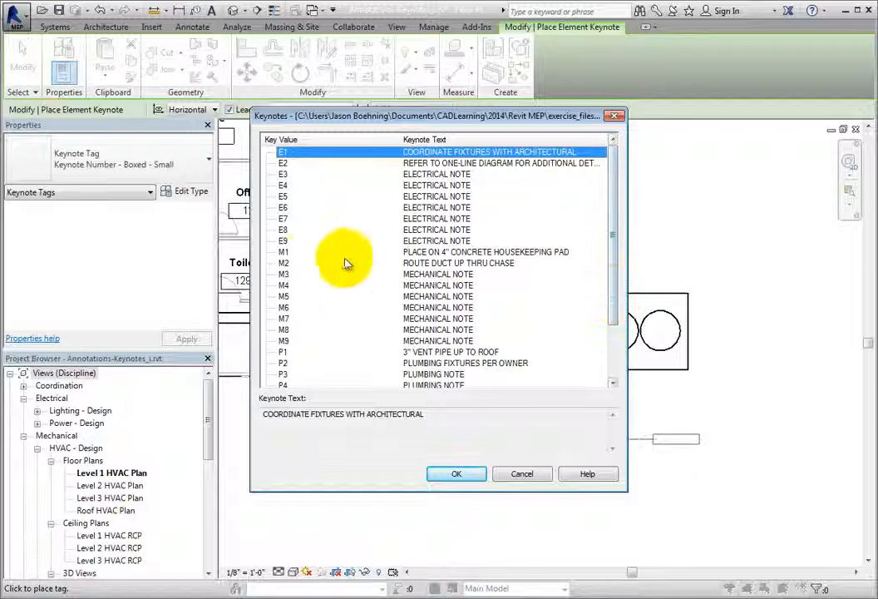
{"action": "left_click", "coordinate": [296, 255]}
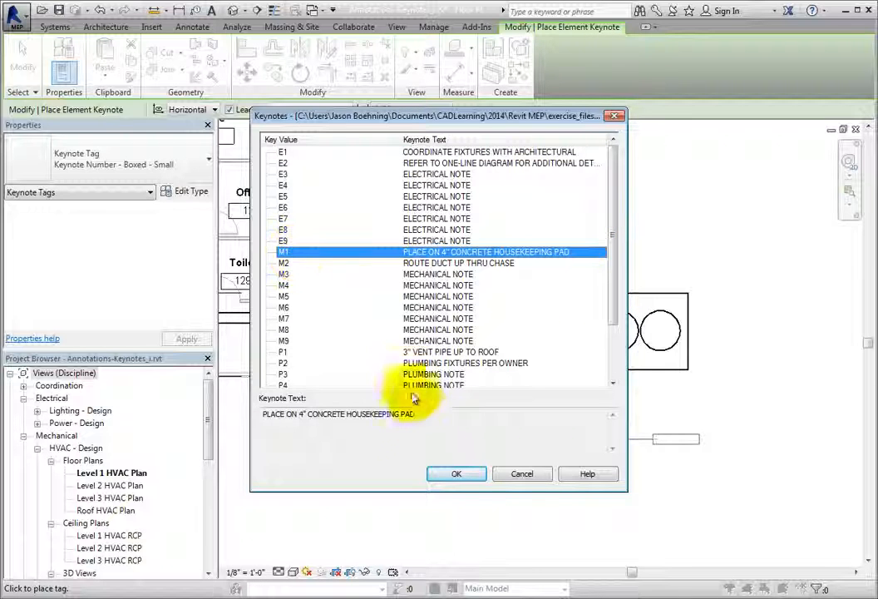
{"action": "left_click", "coordinate": [456, 474]}
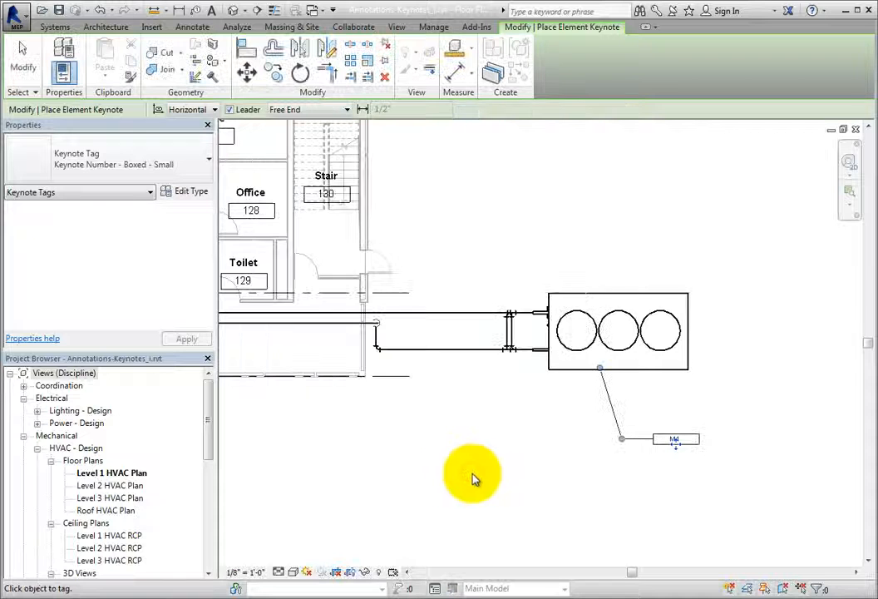
{"action": "scroll", "coordinate": [642, 470], "scroll_direction": "up", "scroll_amount": 2}
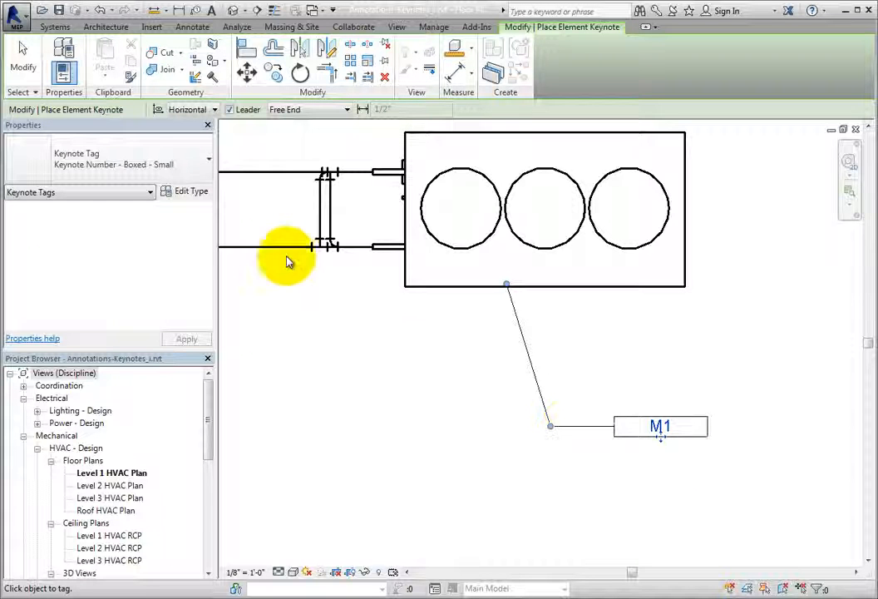
{"action": "left_click", "coordinate": [30, 75]}
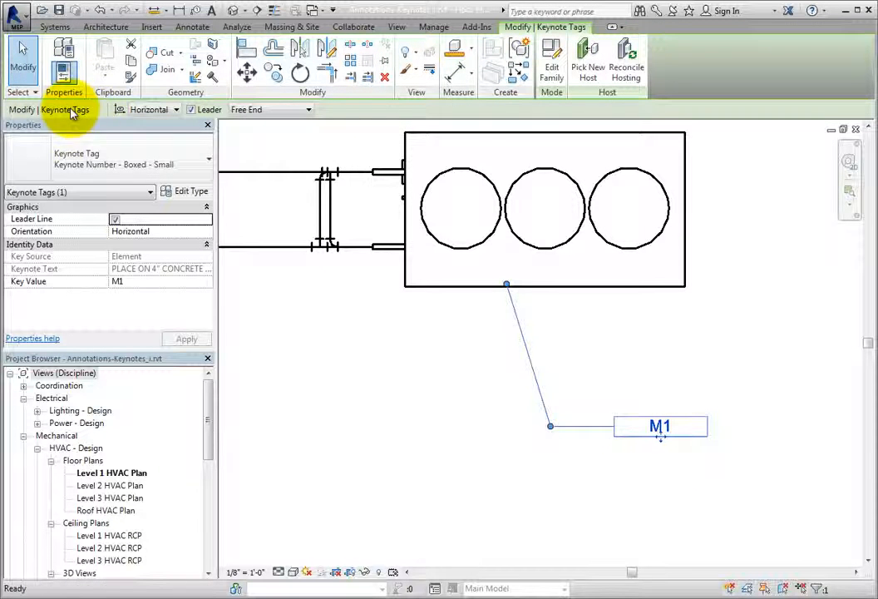
Change the cooling tower's M1 keynote tag to the Keynote Text type and deselect it
{"action": "left_click", "coordinate": [196, 167]}
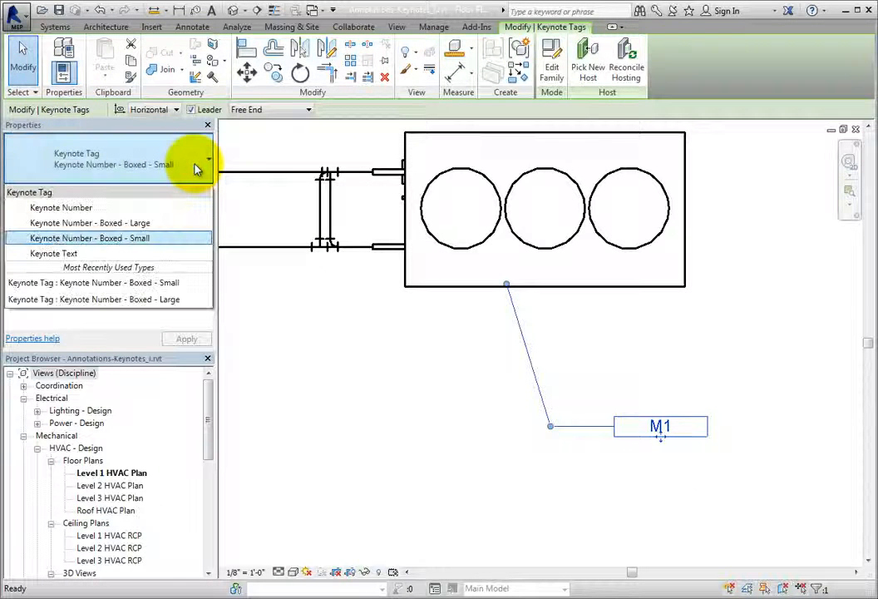
{"action": "left_click", "coordinate": [176, 252]}
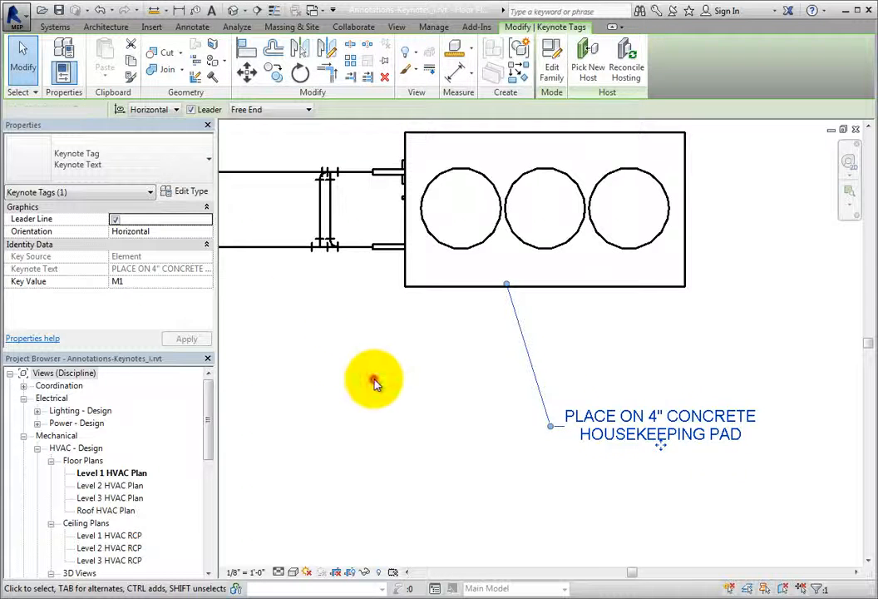
{"action": "left_click", "coordinate": [372, 380]}
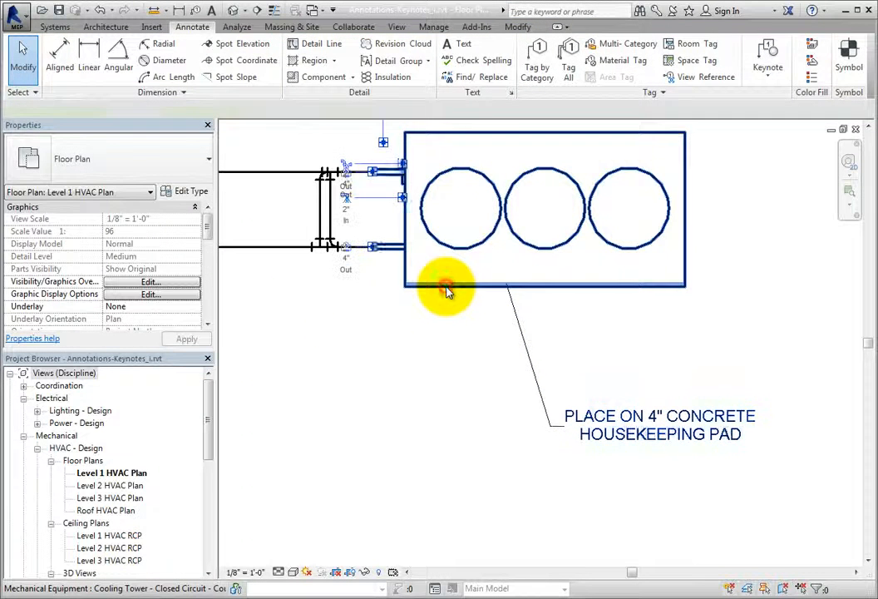
Check the Keynote parameter in the cooling tower's type properties without changing anything
{"action": "left_click", "coordinate": [446, 288]}
{"action": "left_click", "coordinate": [190, 193]}
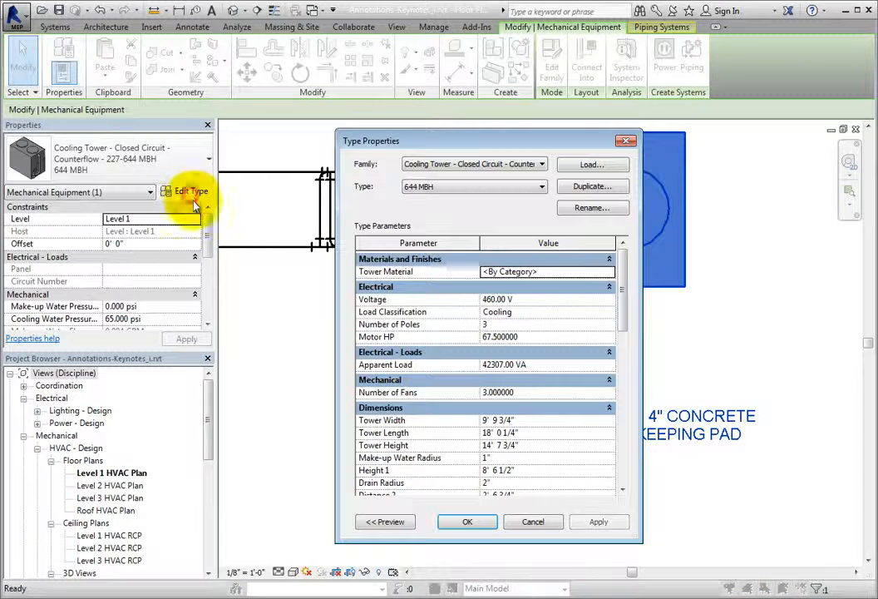
{"action": "left_click_drag", "start_coordinate": [627, 285], "coordinate": [627, 424]}
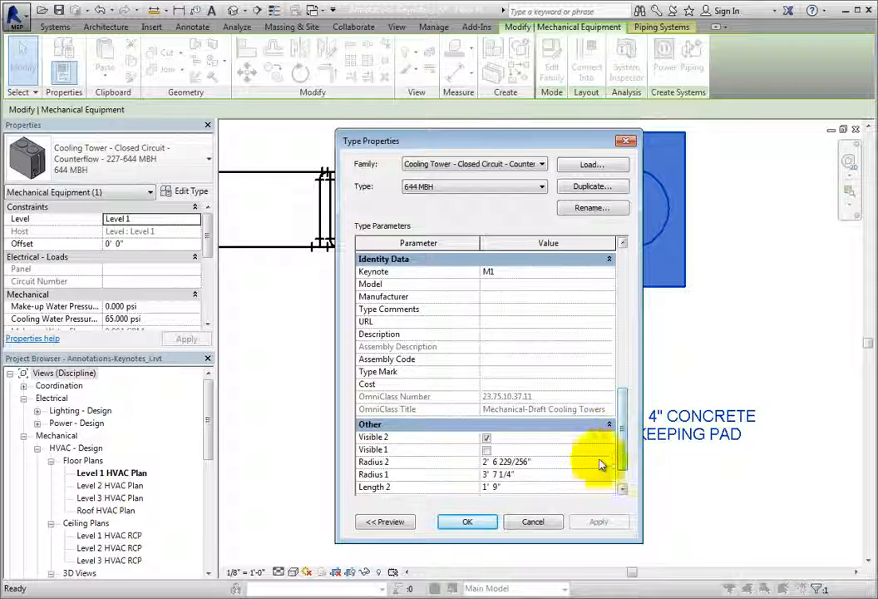
{"action": "left_click", "coordinate": [556, 523]}
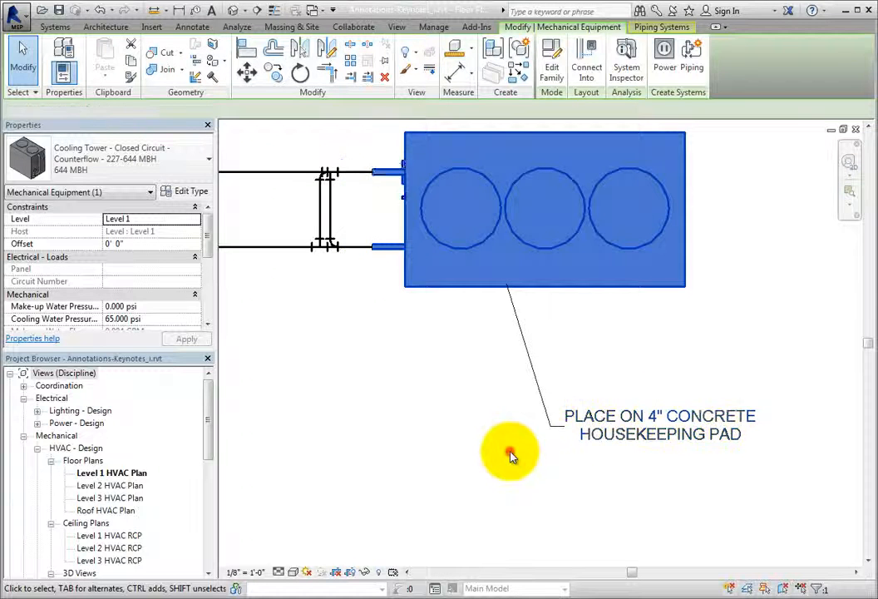
{"action": "left_click", "coordinate": [511, 457]}
Place a User Keynote with a bent leader from the cooling tower's upper edge and assign it keynote M3
{"action": "middle_click_drag", "start_coordinate": [479, 382], "coordinate": [449, 448]}
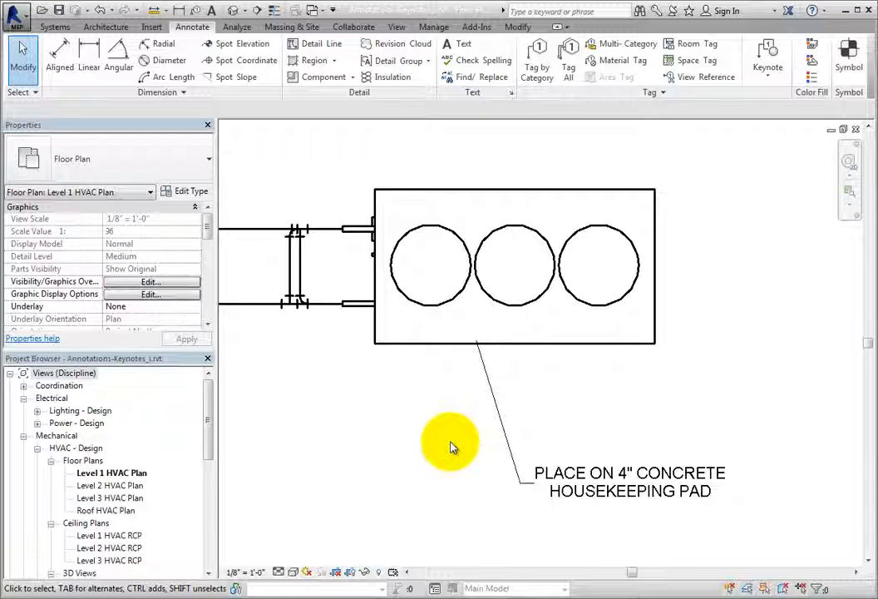
{"action": "left_click", "coordinate": [768, 76]}
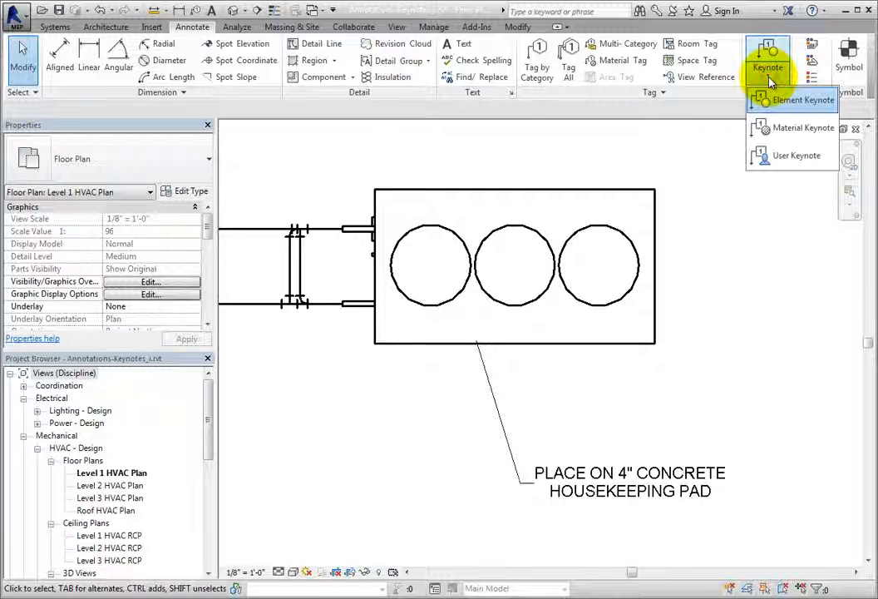
{"action": "left_click", "coordinate": [790, 159]}
{"action": "middle_click_drag", "start_coordinate": [614, 157], "coordinate": [606, 223]}
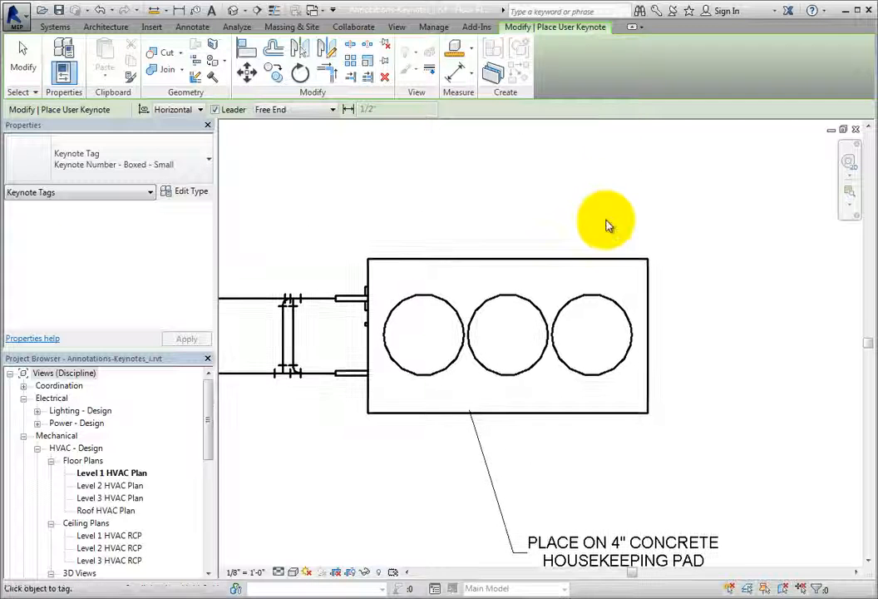
{"action": "left_click", "coordinate": [511, 258]}
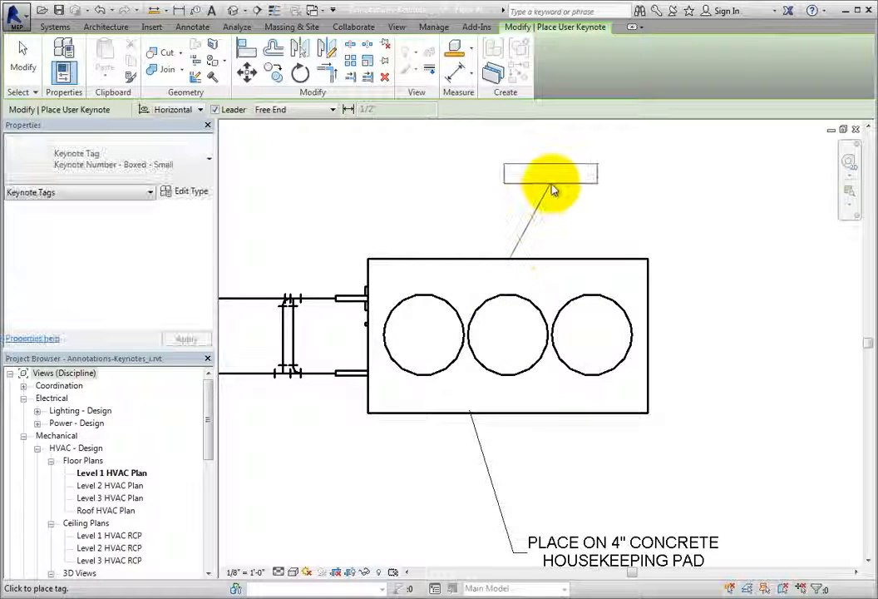
{"action": "left_click", "coordinate": [625, 184]}
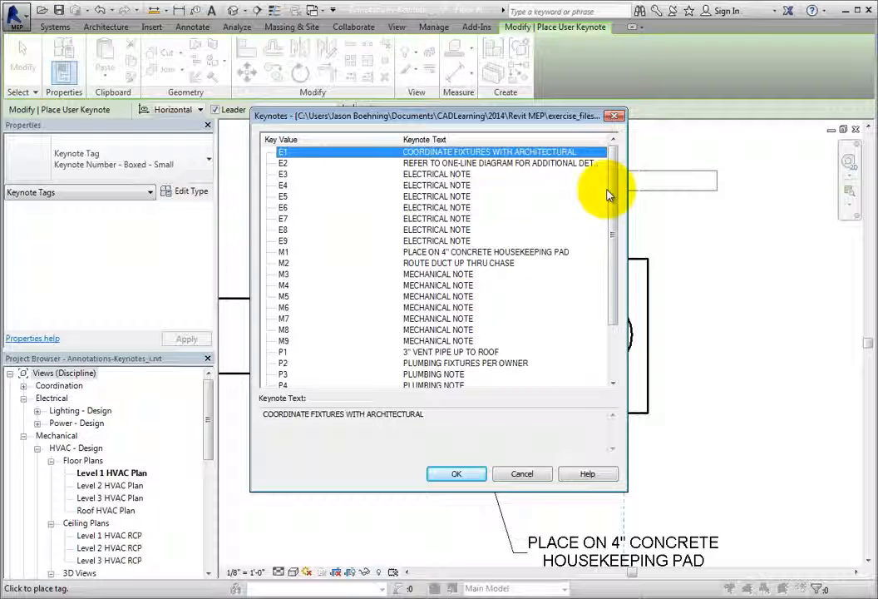
{"action": "left_click", "coordinate": [287, 275]}
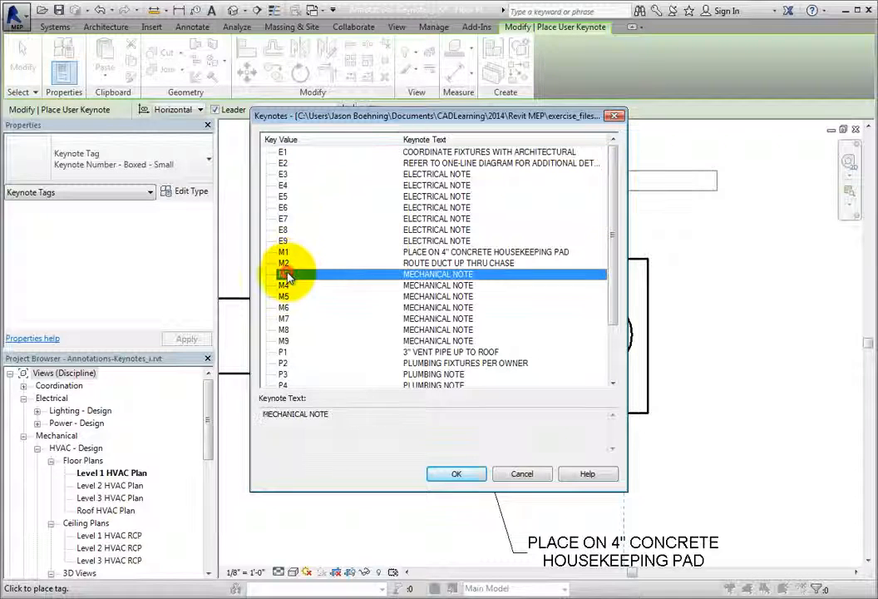
{"action": "left_click", "coordinate": [449, 473]}
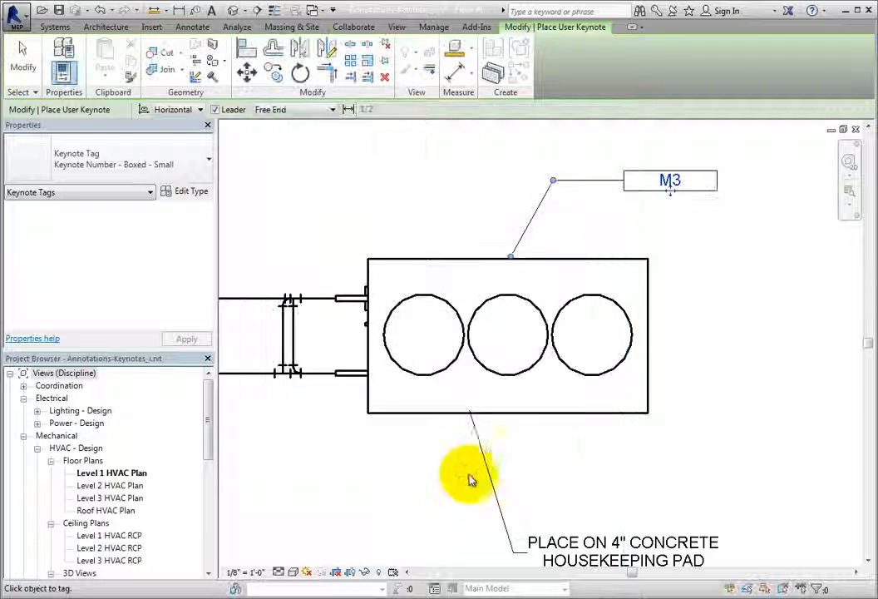
{"action": "left_click", "coordinate": [25, 56]}
{"action": "scroll", "coordinate": [393, 210], "scroll_direction": "down", "scroll_amount": 1}
{"action": "left_click", "coordinate": [392, 209]}
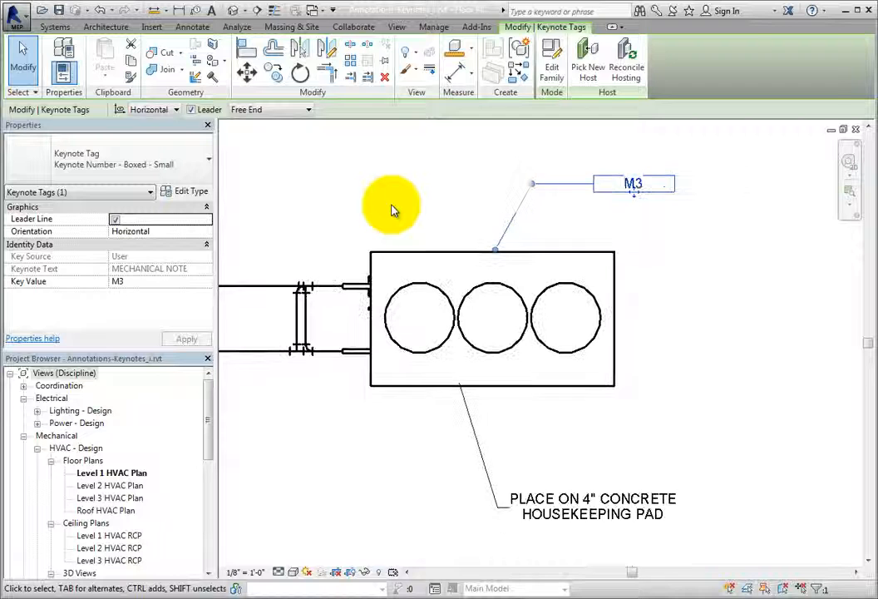